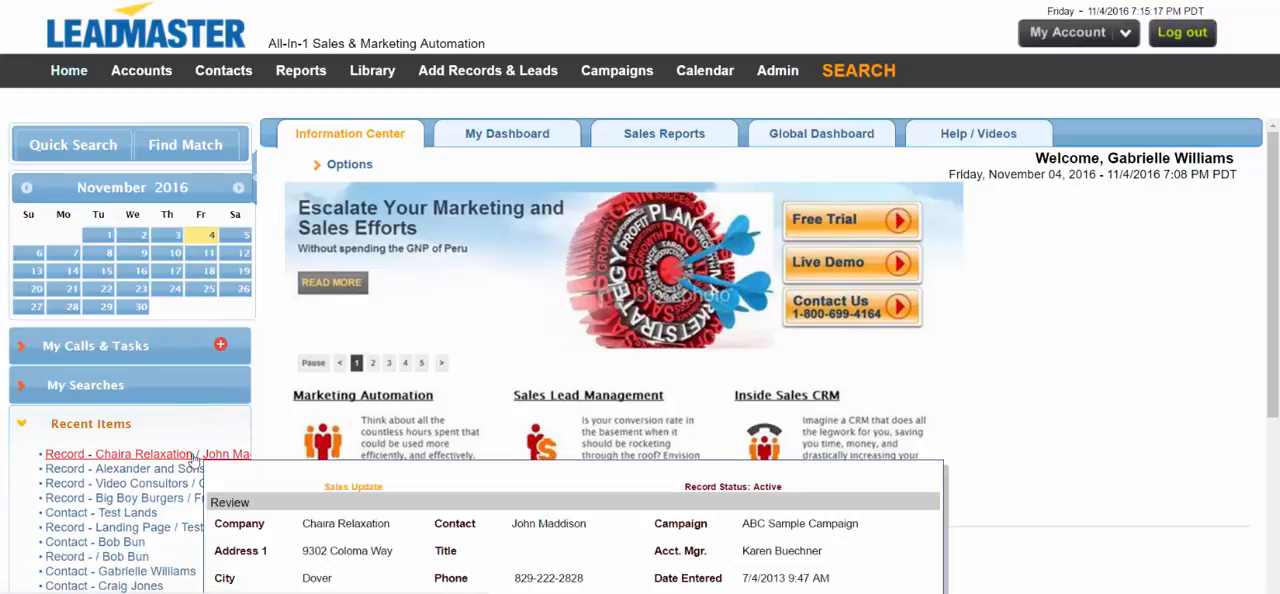
Step: View the Chaira Relaxation record, and open the custom field list from the page customization administration
left_click(193, 459)
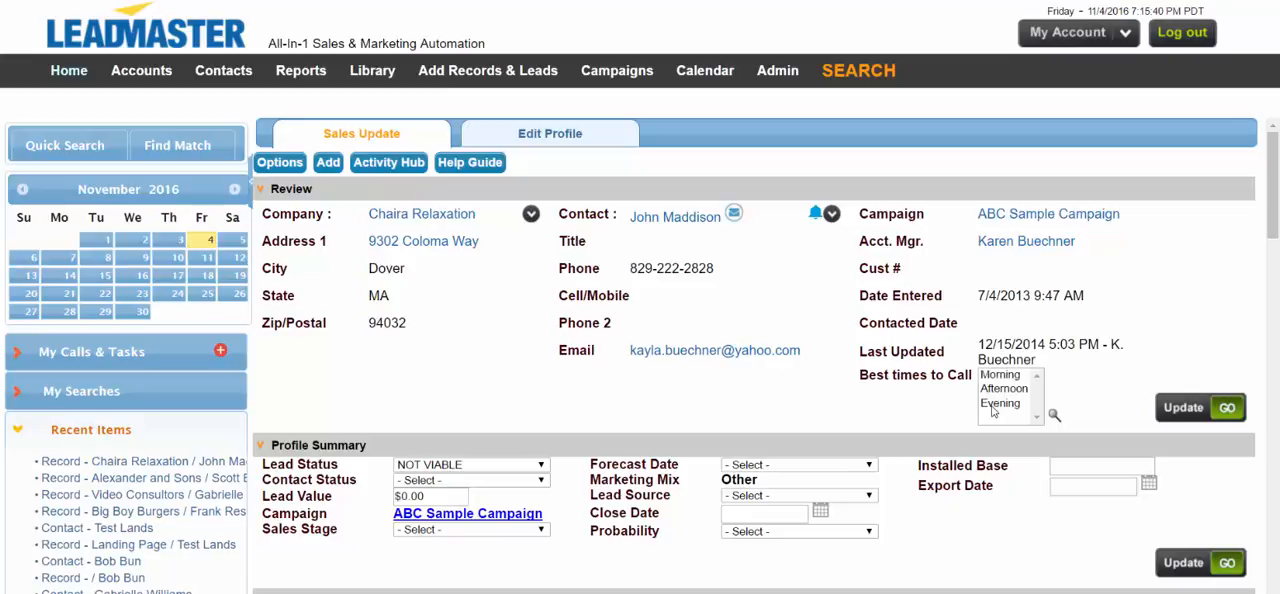
left_click(777, 70)
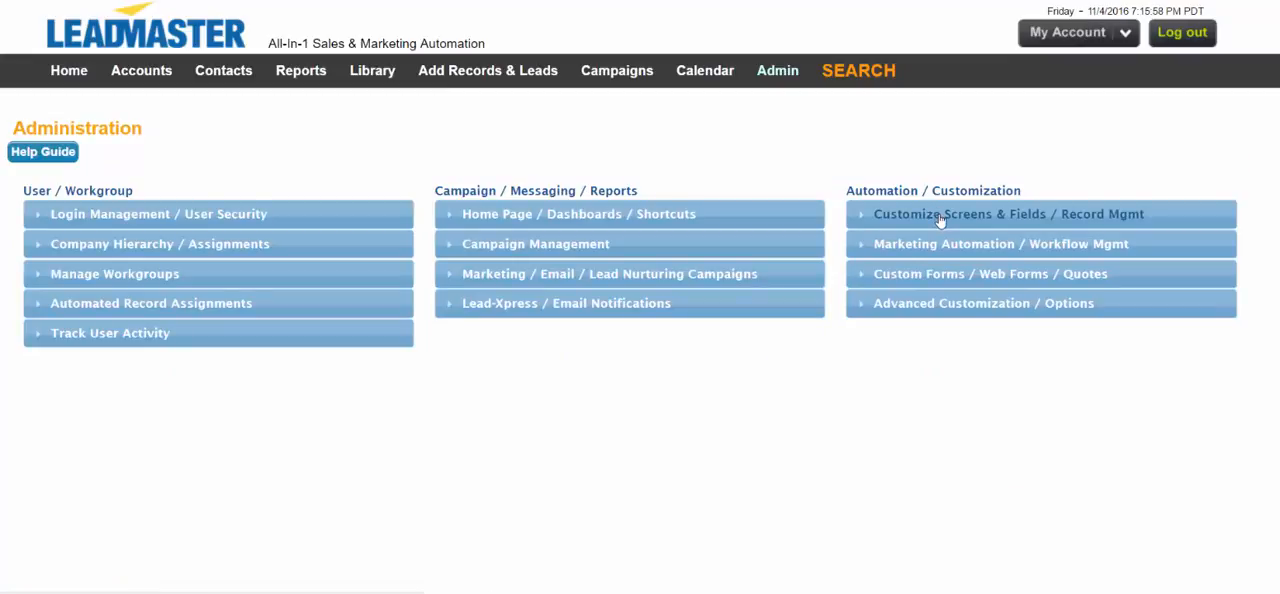
left_click(938, 216)
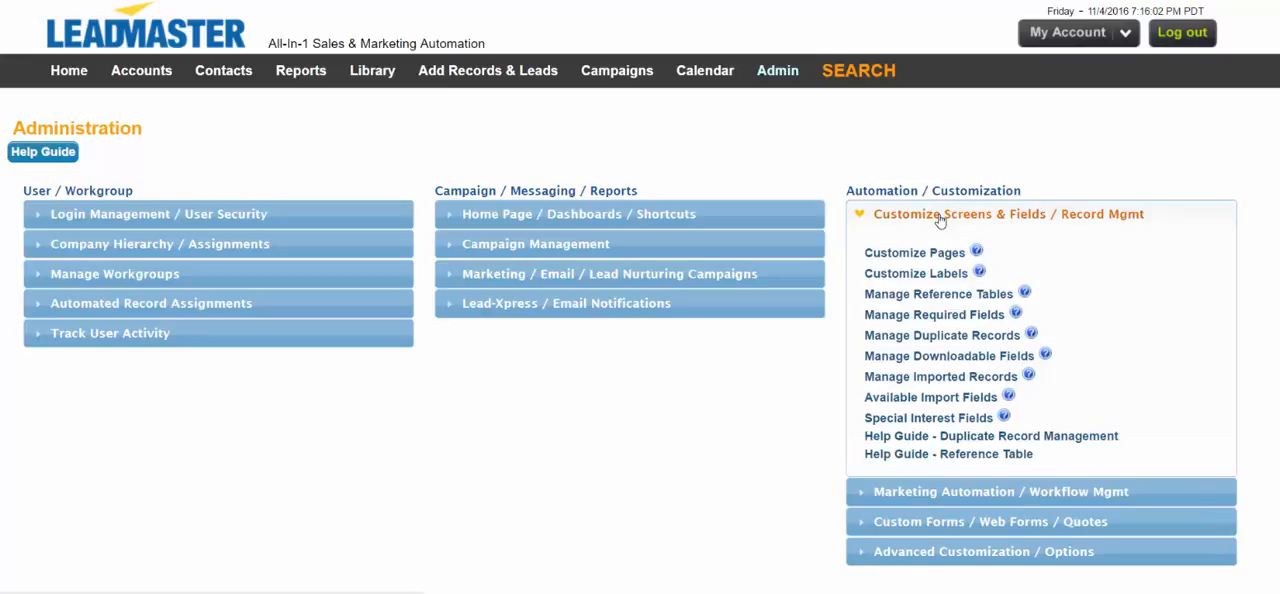
left_click(929, 253)
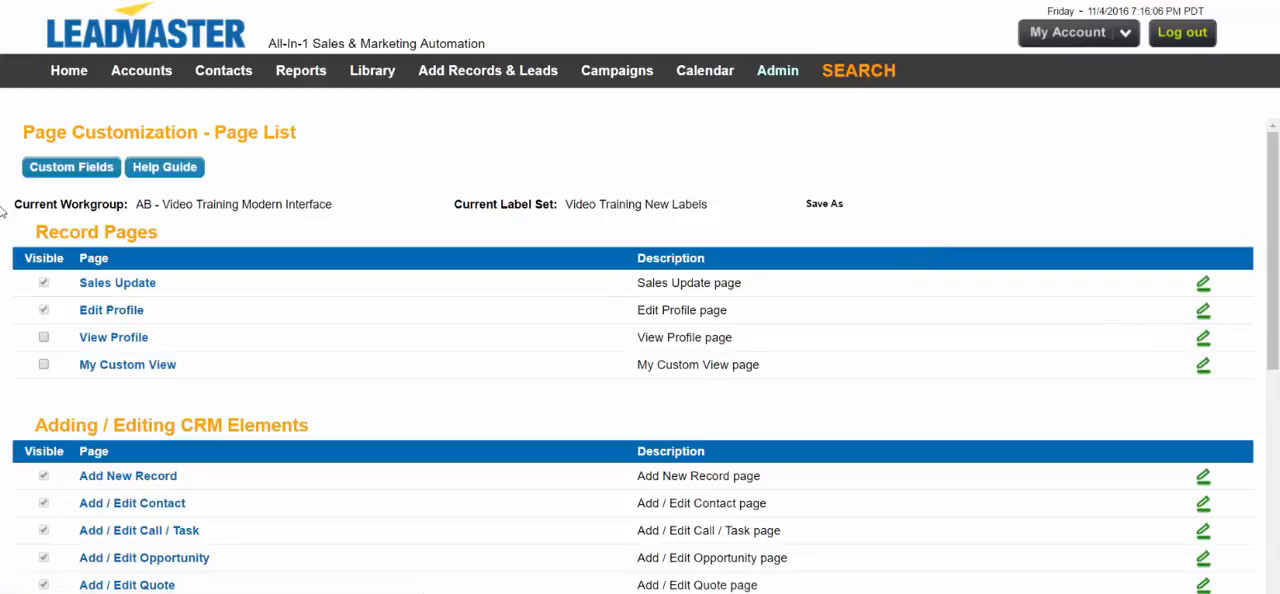
left_click(58, 169)
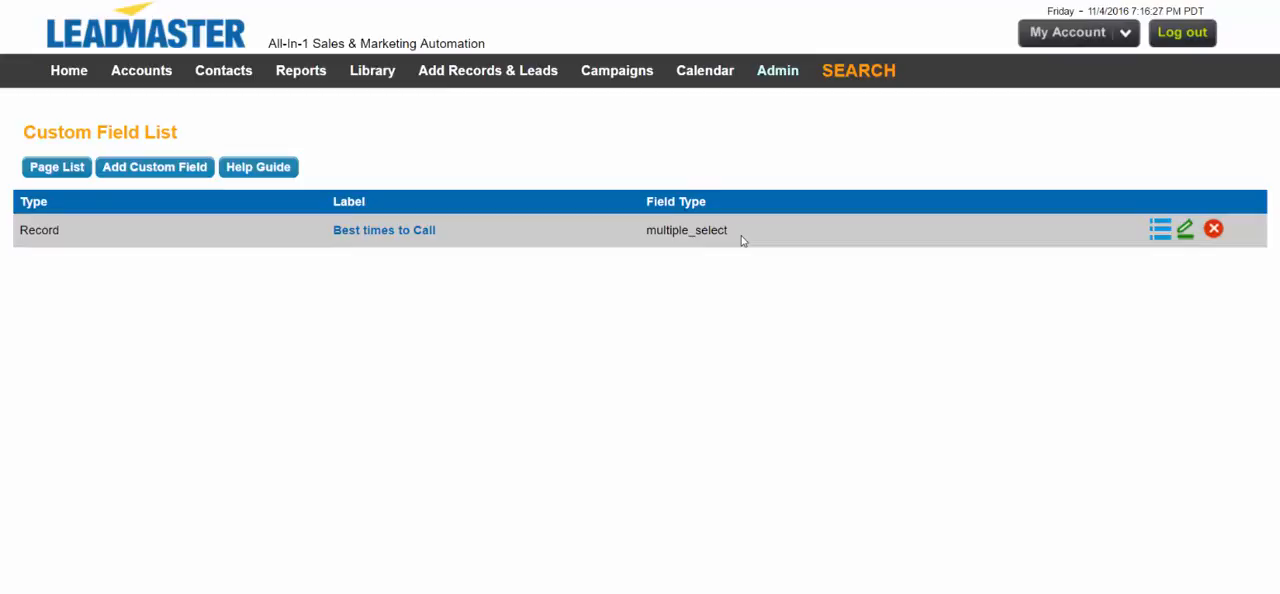
Step: Add a checkbox custom field labelled Types for records
left_click(164, 169)
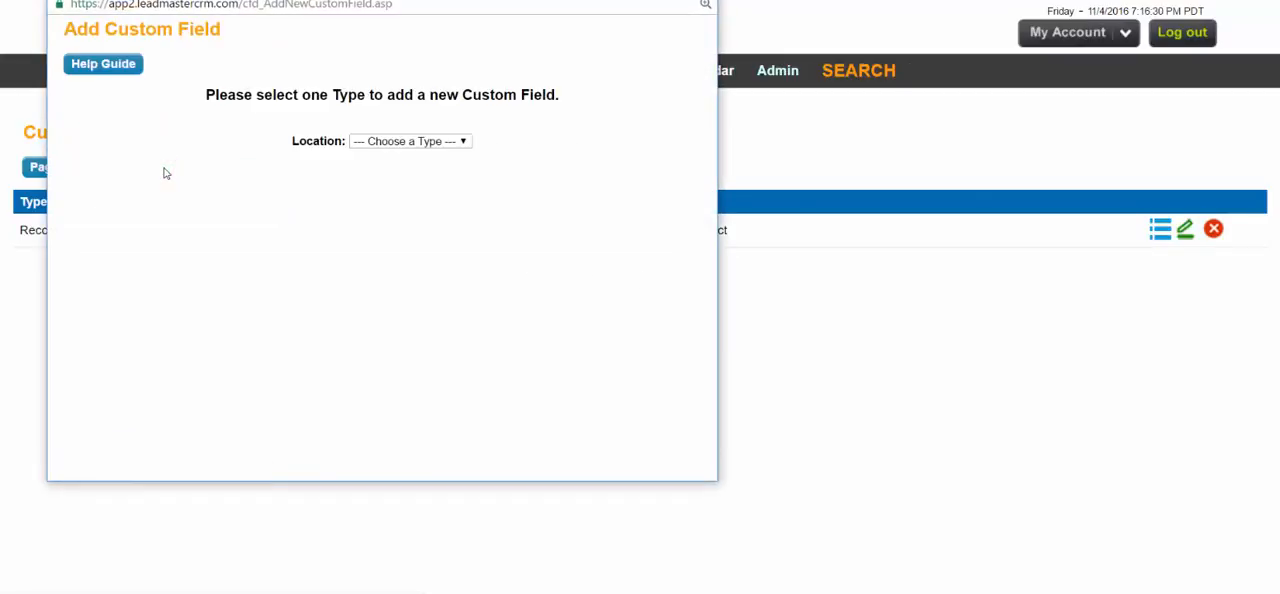
left_click(386, 144)
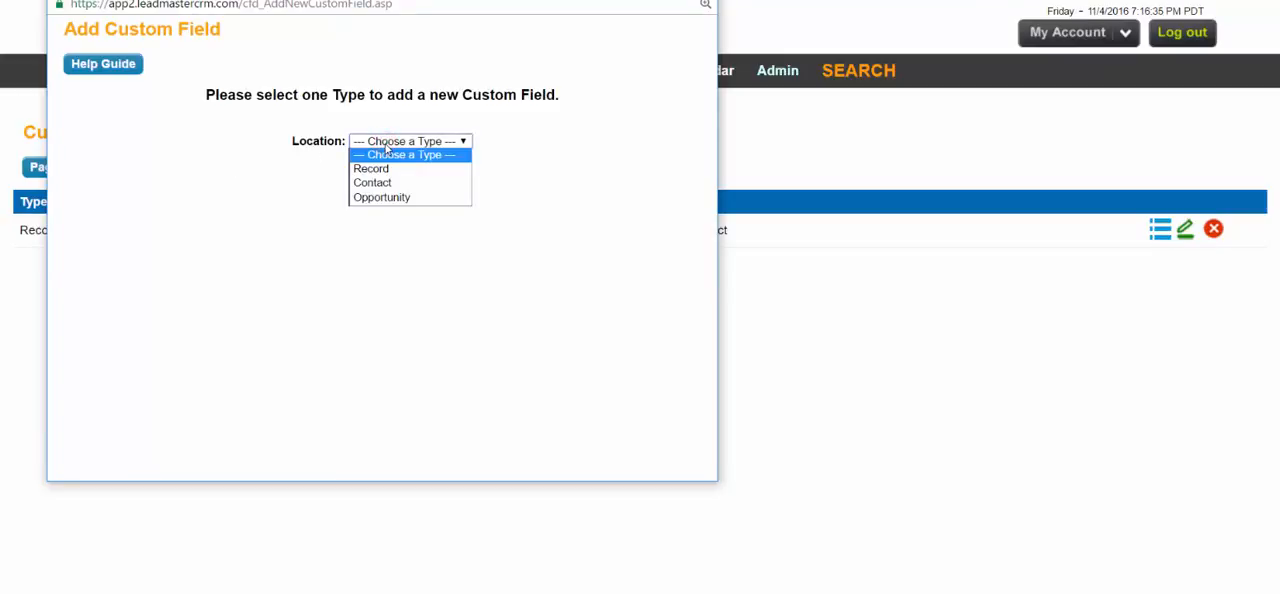
left_click(384, 168)
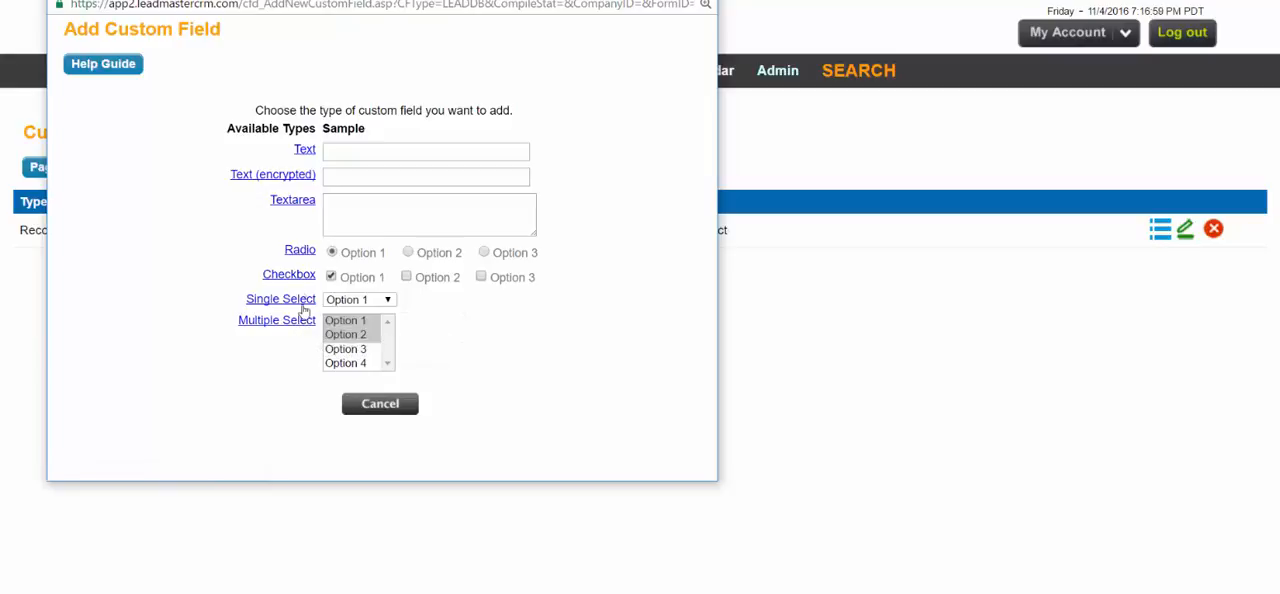
left_click(292, 275)
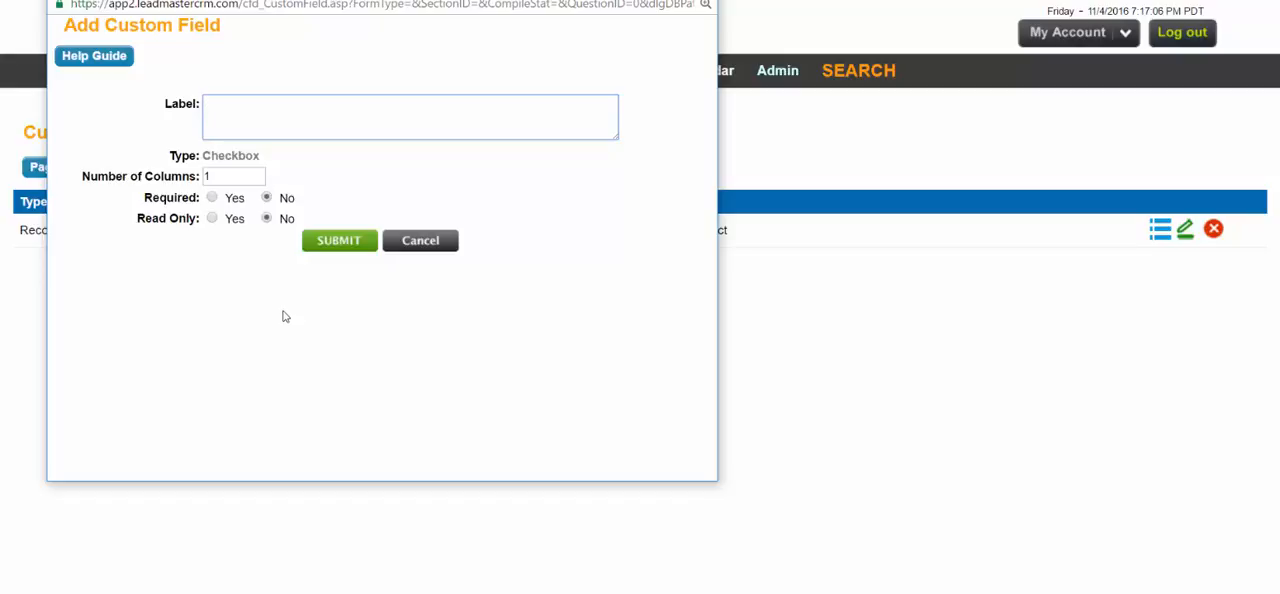
type("Types")
left_click(330, 243)
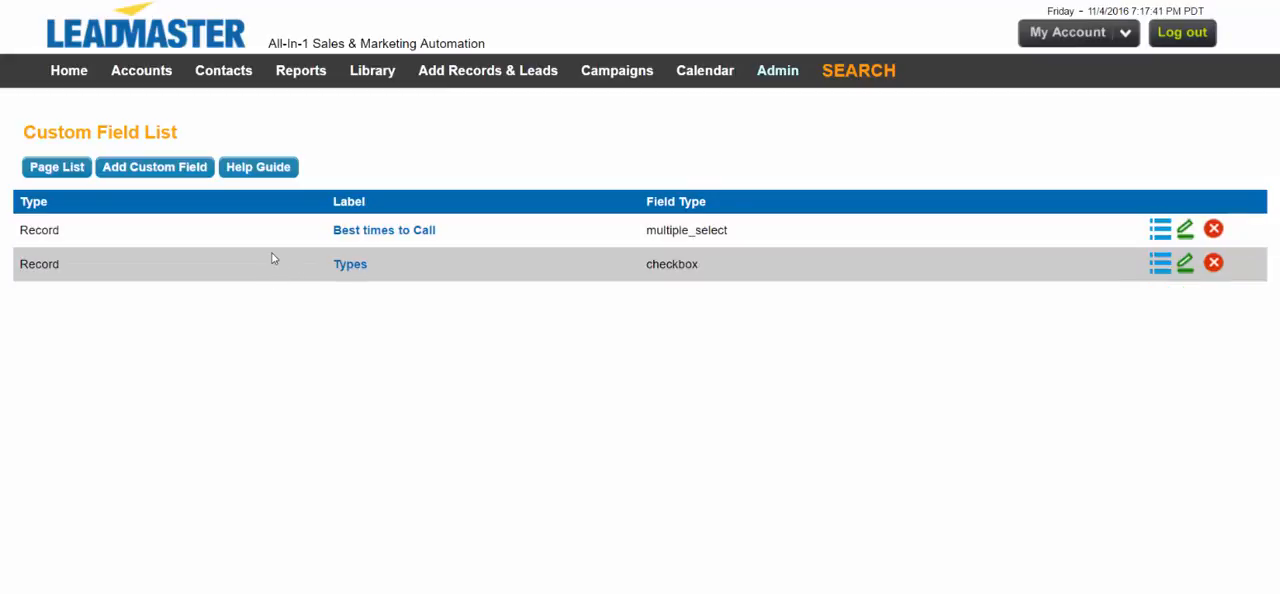
Step: Add a response to the Types field with Manufacturing as display and internal value, and continue to another response
left_click(1161, 266)
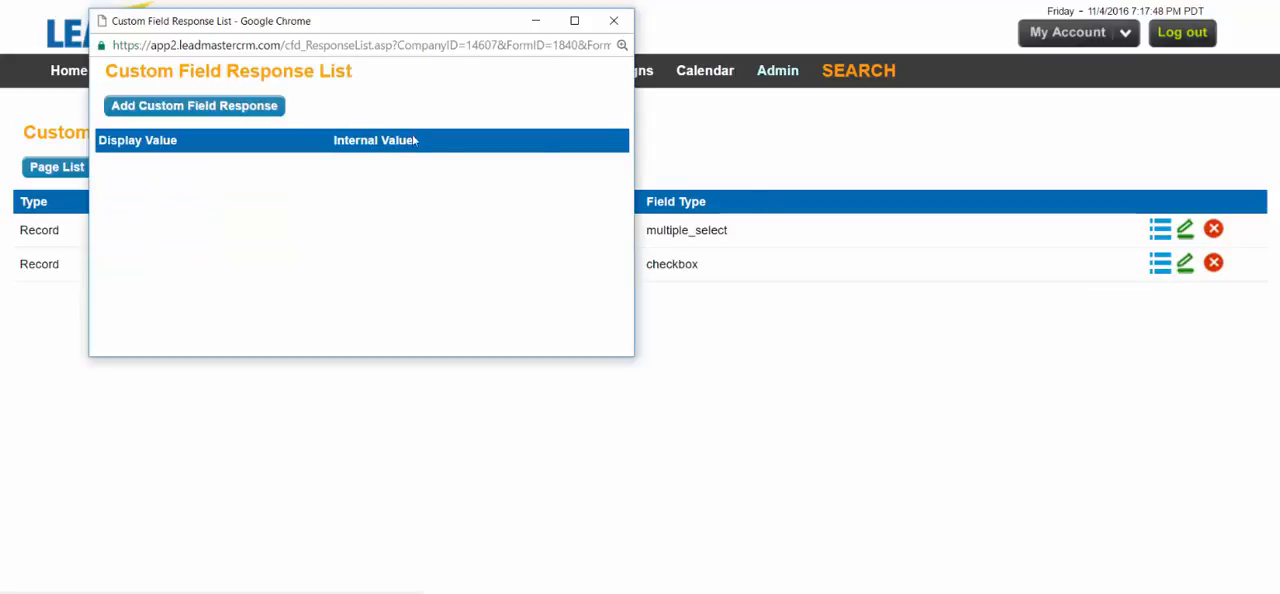
left_click(268, 106)
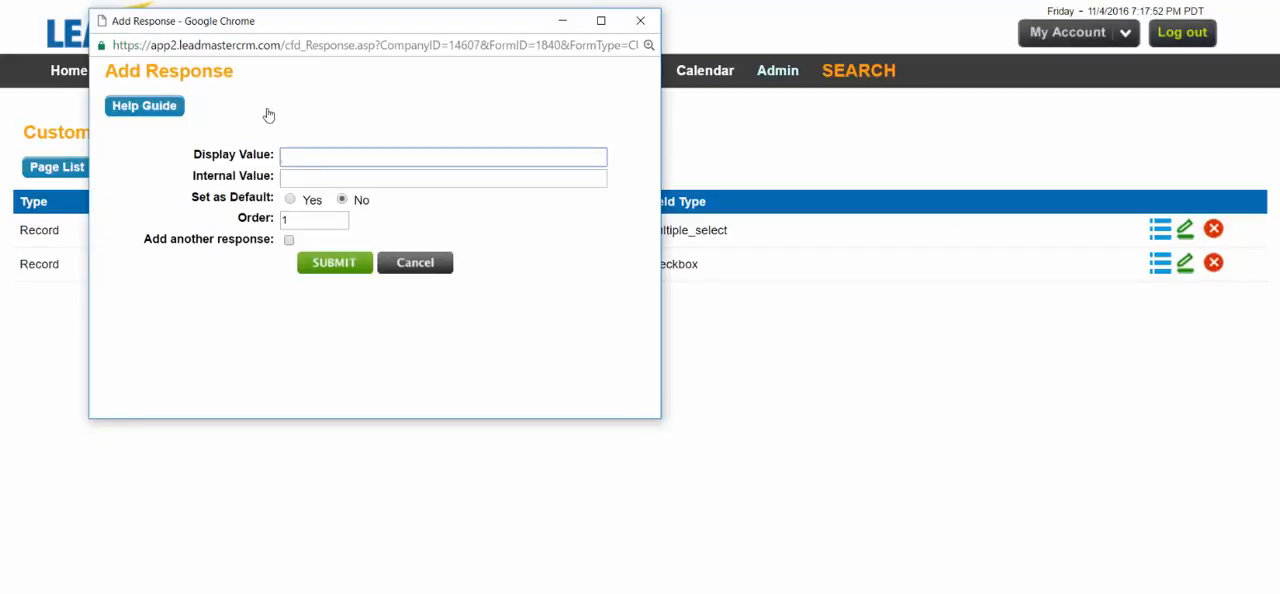
type("Manufacturing")
double_click(331, 155)
key("ctrl+c")
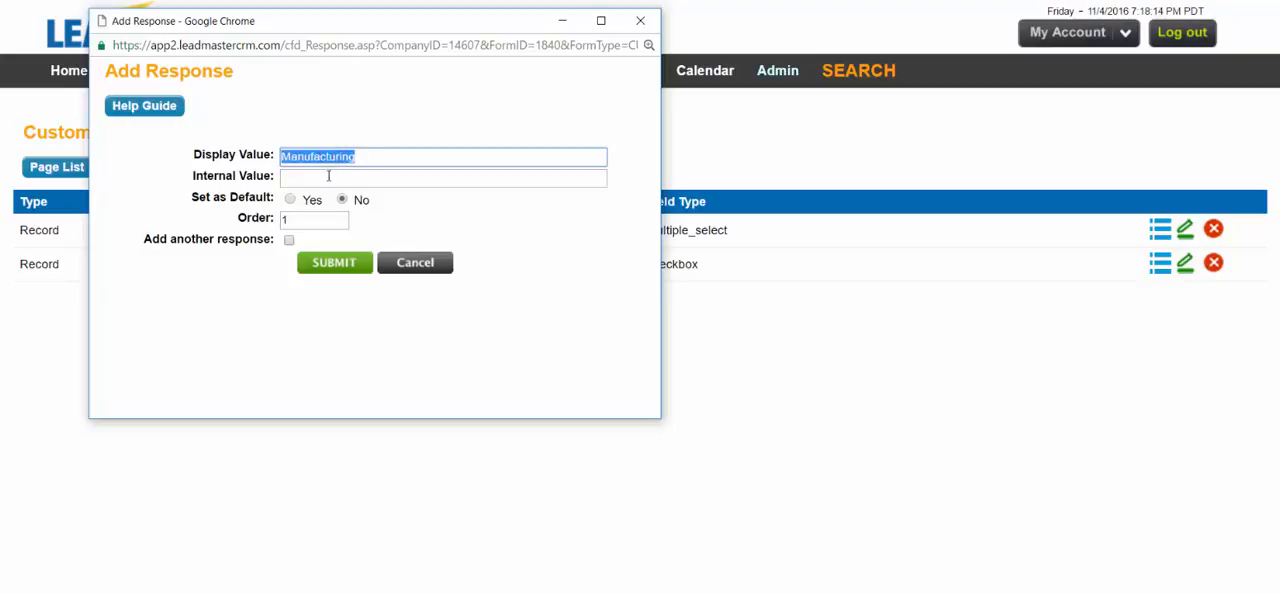
left_click(328, 176)
key("ctrl+v")
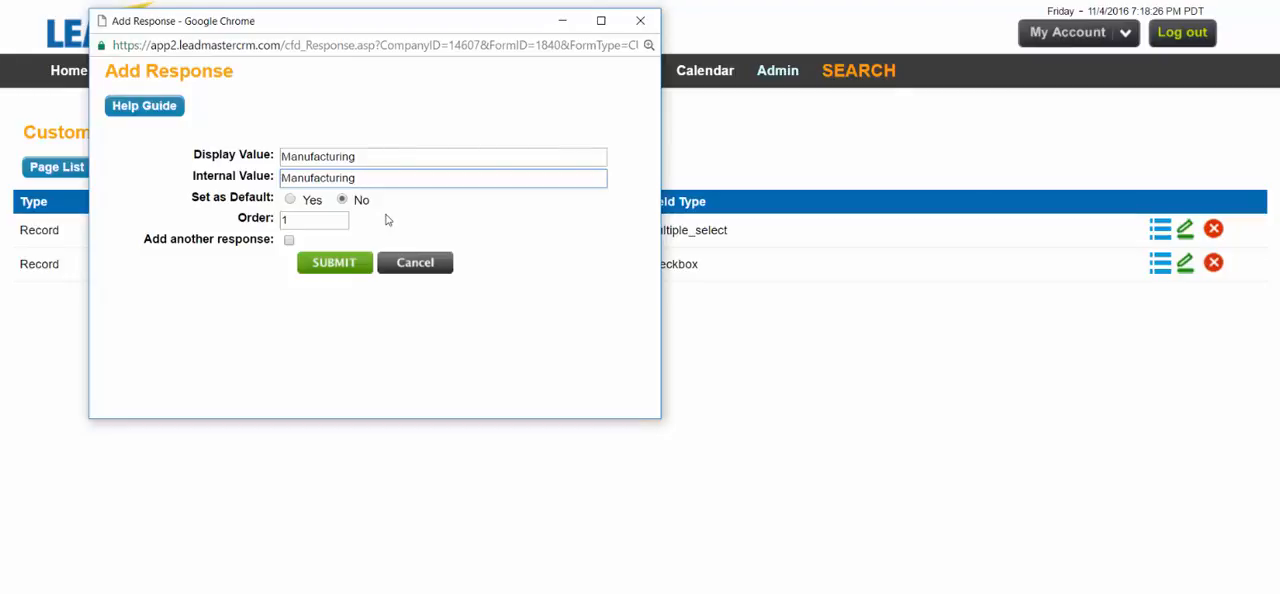
left_click(289, 241)
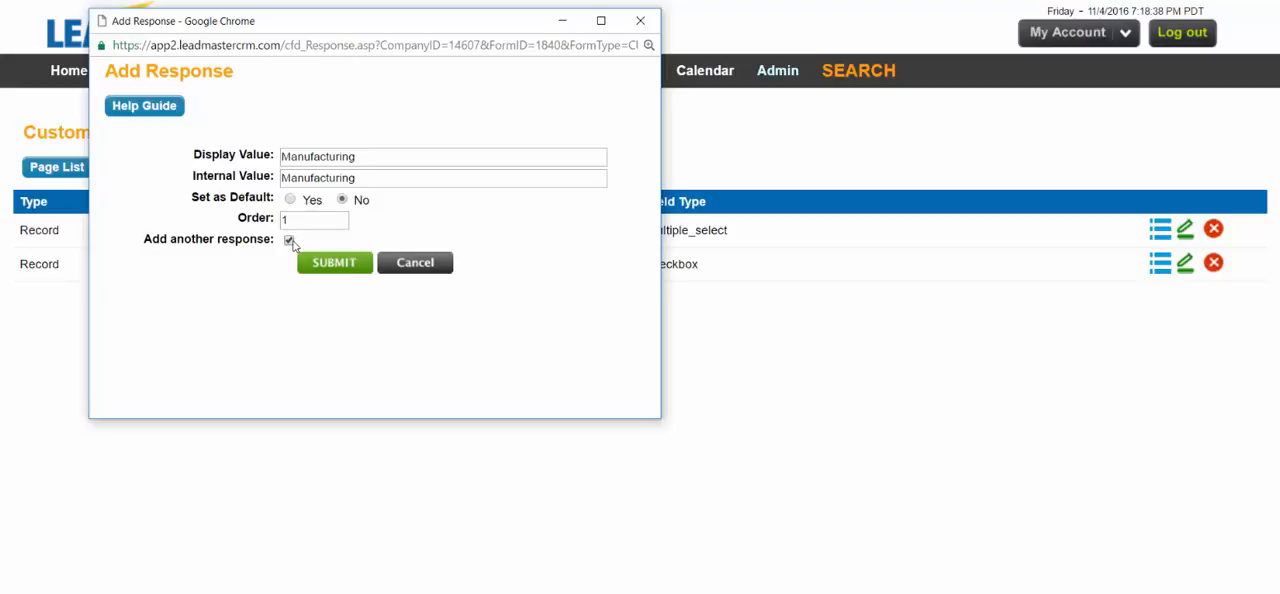
left_click(327, 268)
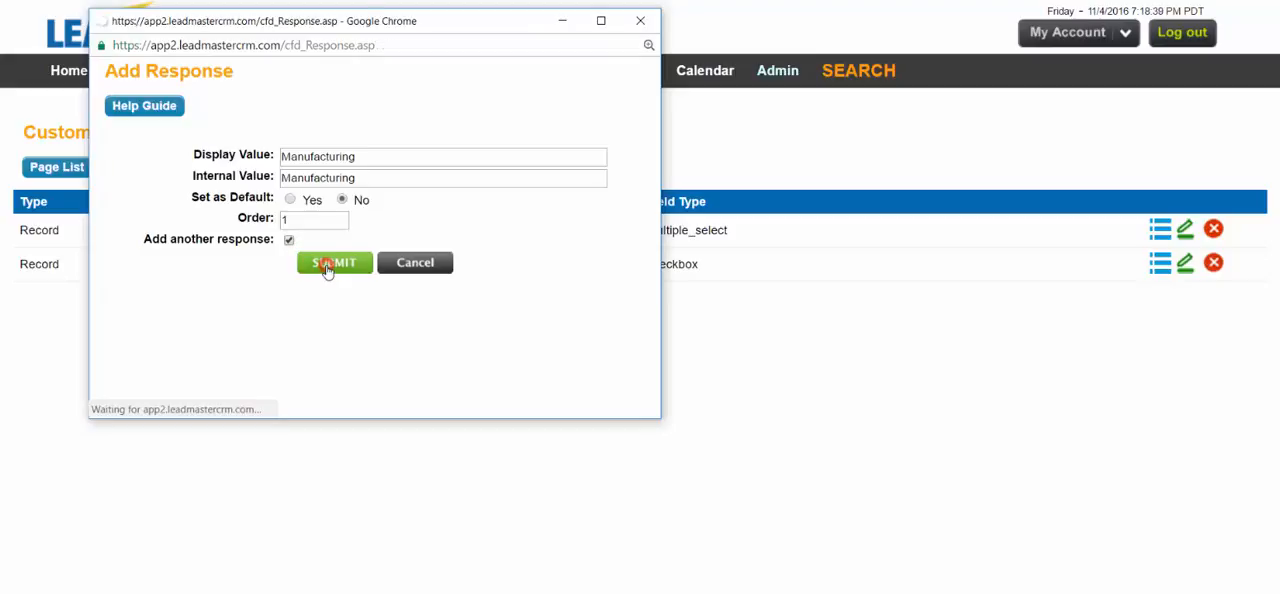
Step: Add a response with the display value Banking and continue to another response
left_click(318, 174)
type("Banking")
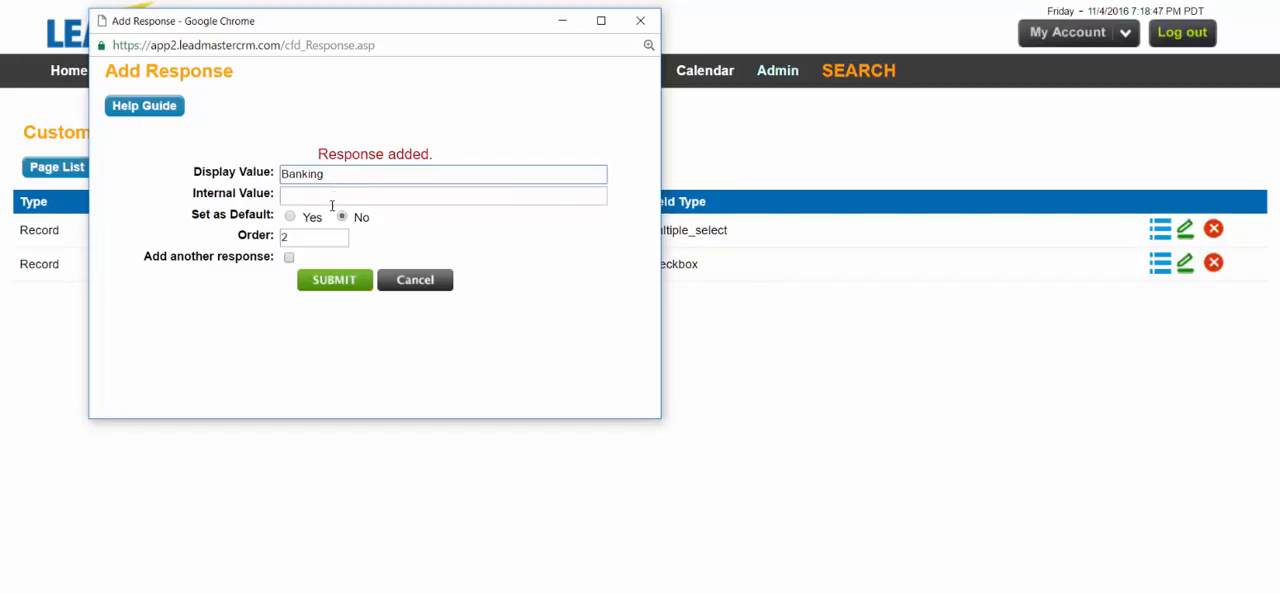
left_click(288, 258)
left_click(329, 279)
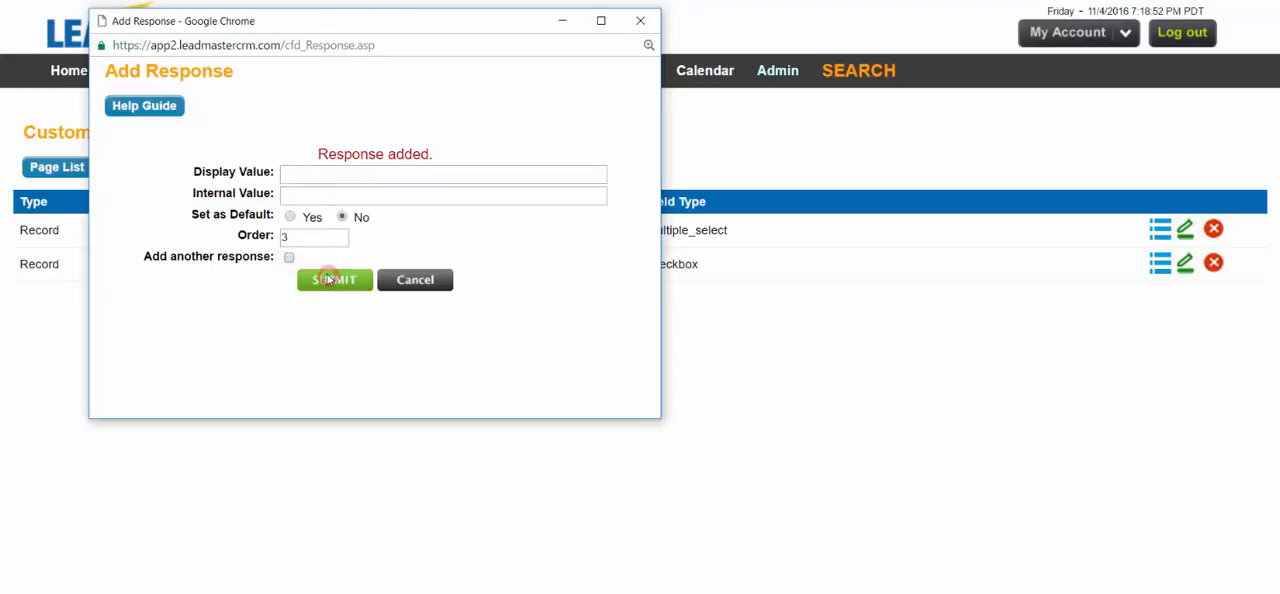
Step: Add a final response with the display value Other and close the response list
left_click(300, 172)
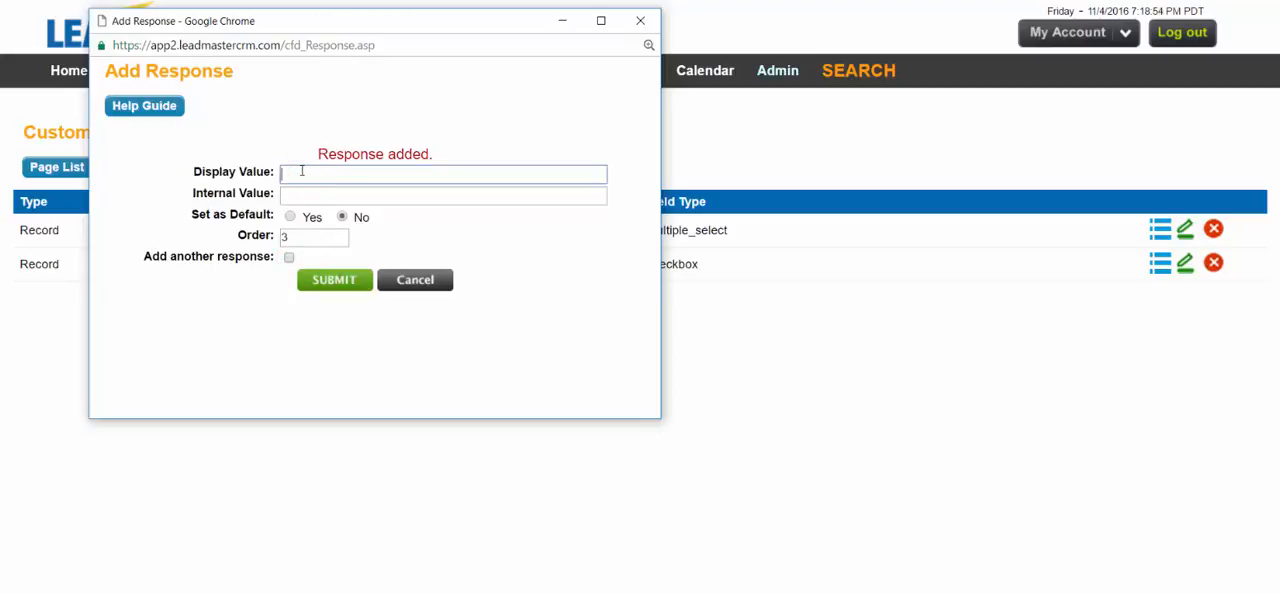
type("Other")
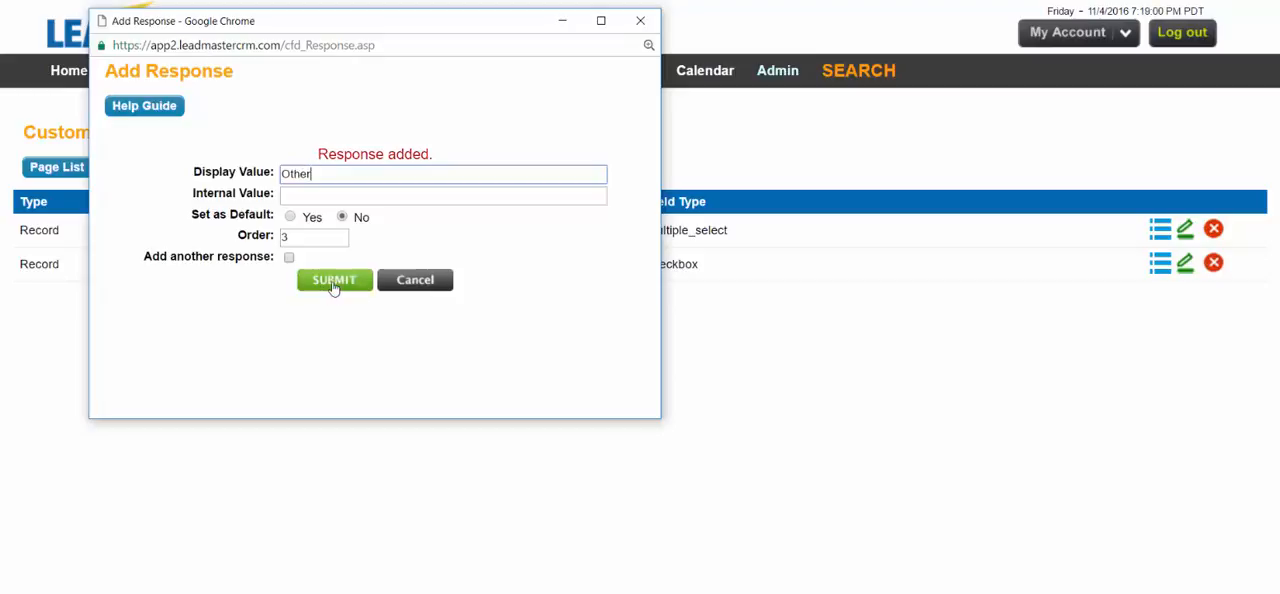
left_click(333, 280)
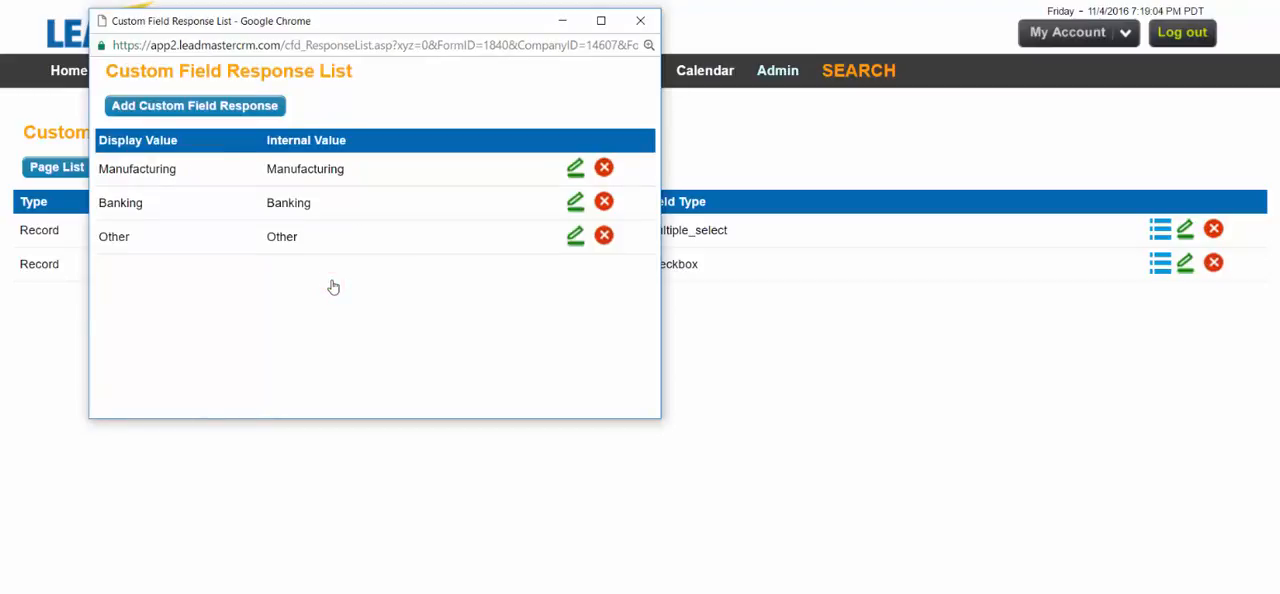
left_click(640, 20)
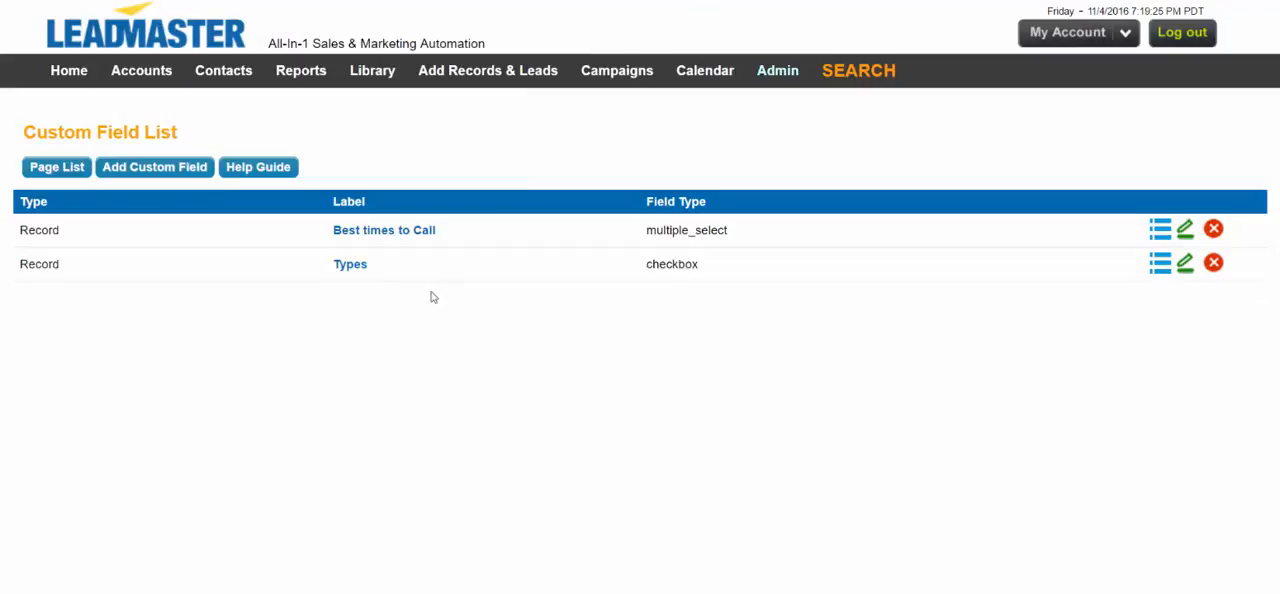
Step: Add the Types custom field to the Review section of the Sales Update page
left_click(60, 169)
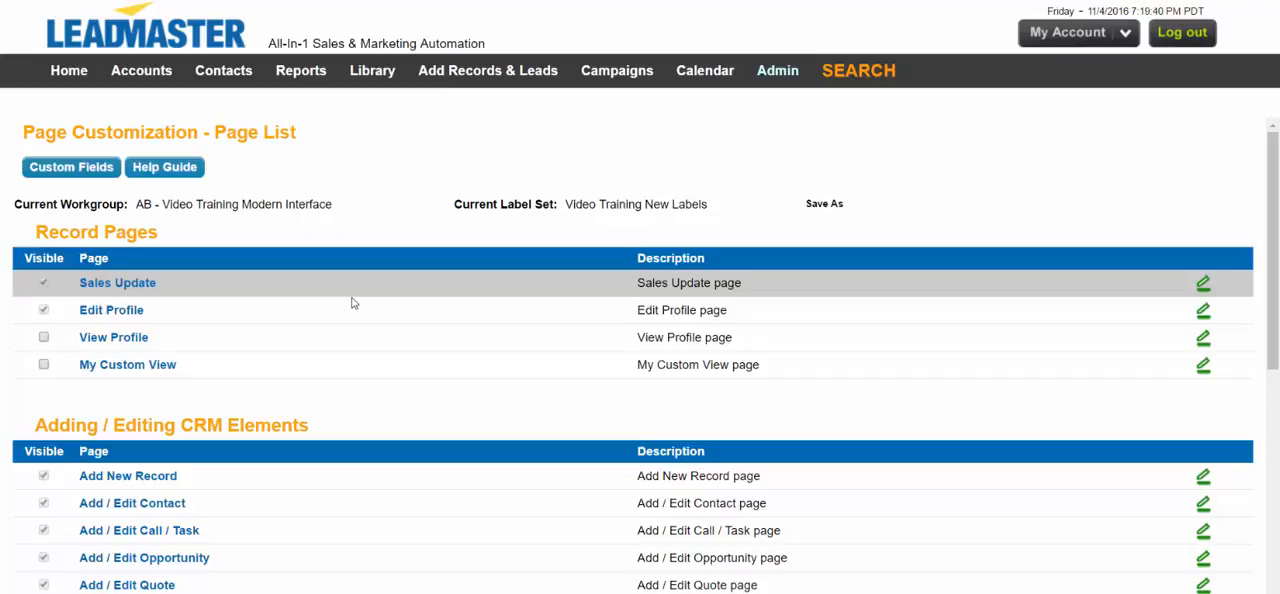
left_click(118, 284)
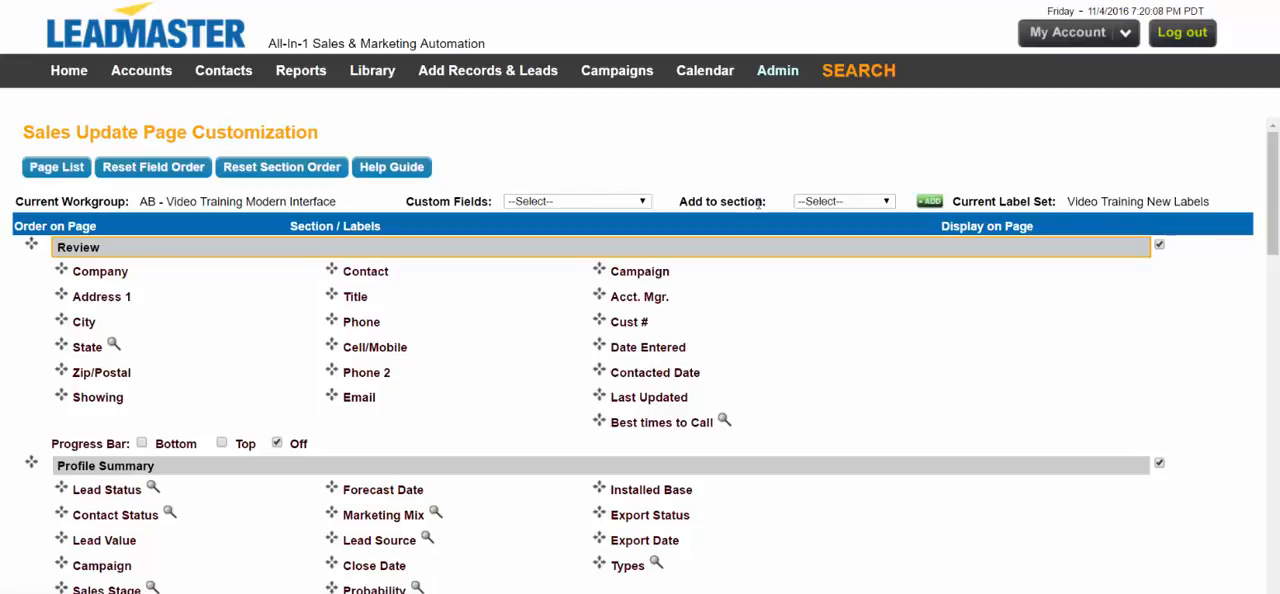
left_click(580, 202)
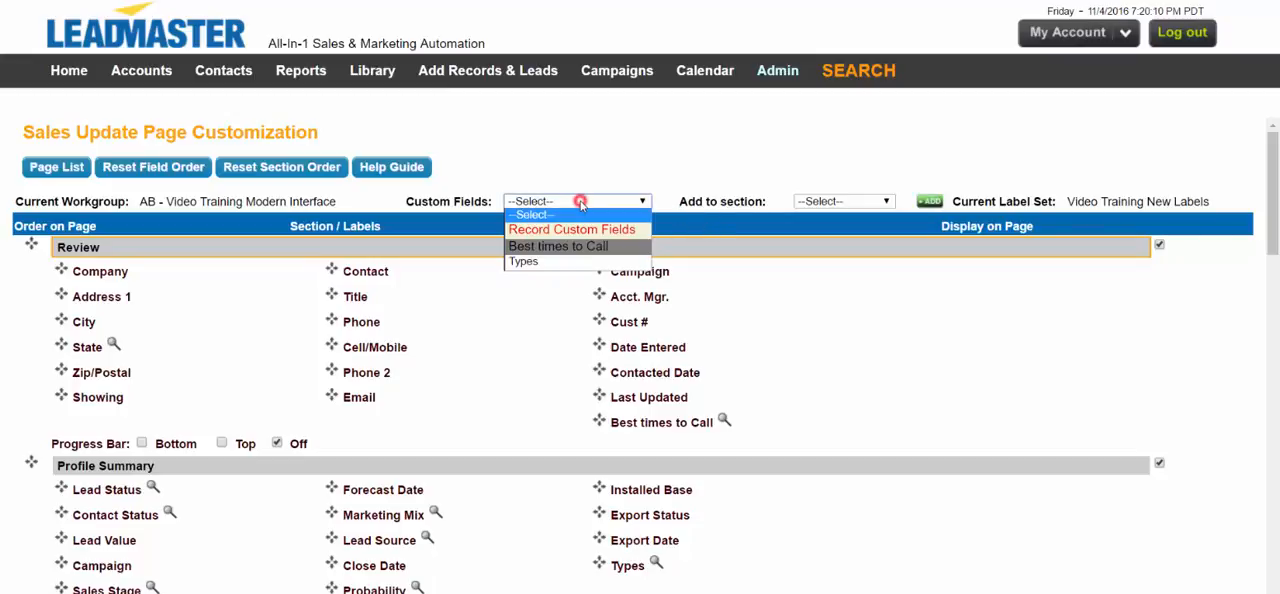
left_click(547, 265)
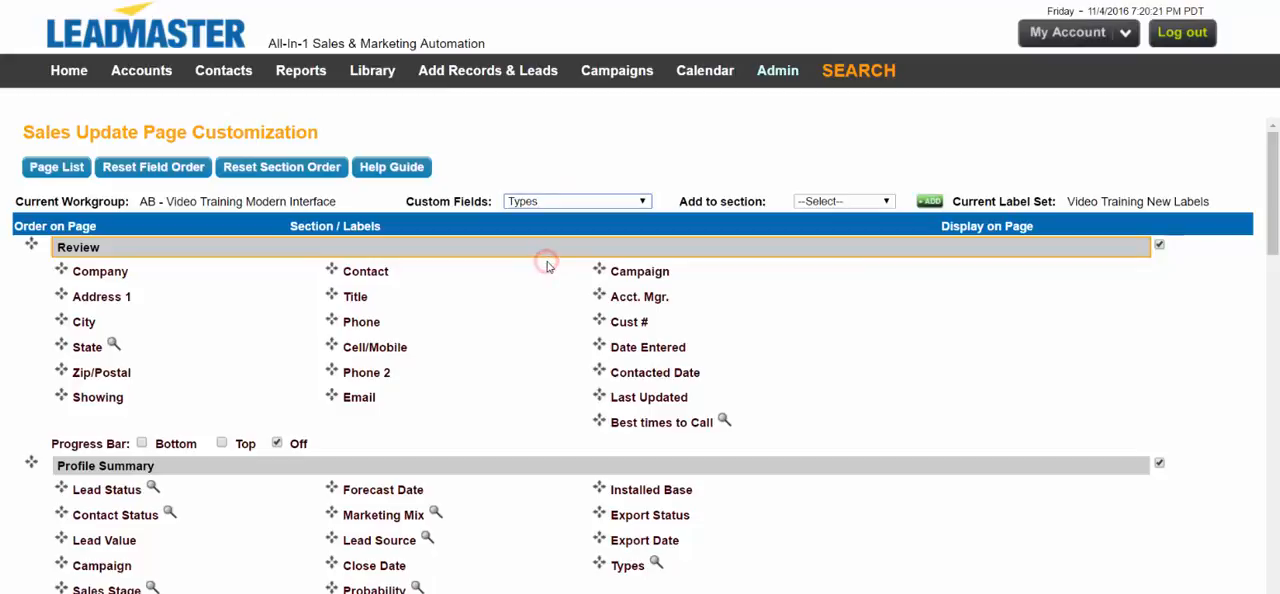
left_click(855, 202)
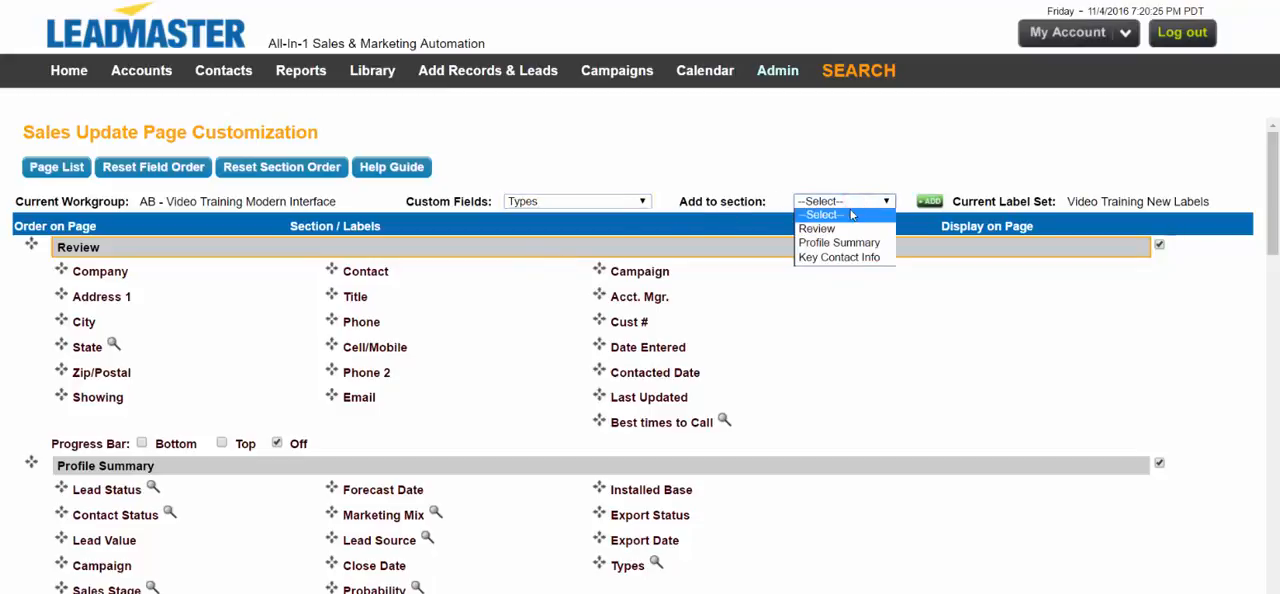
left_click(848, 229)
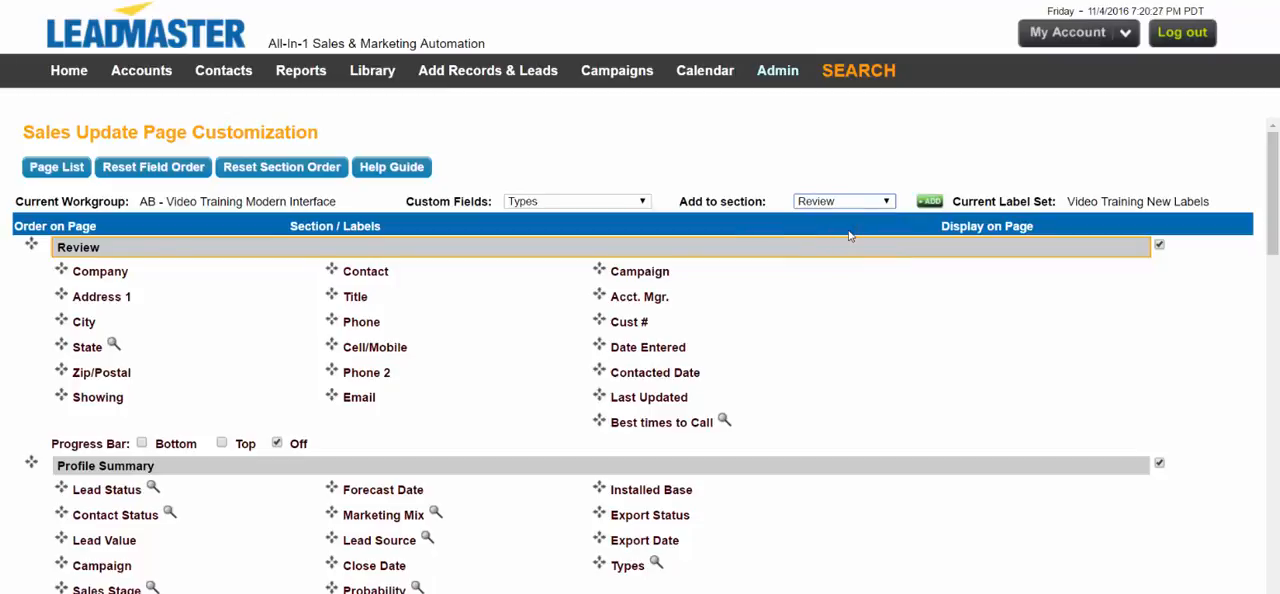
left_click(929, 202)
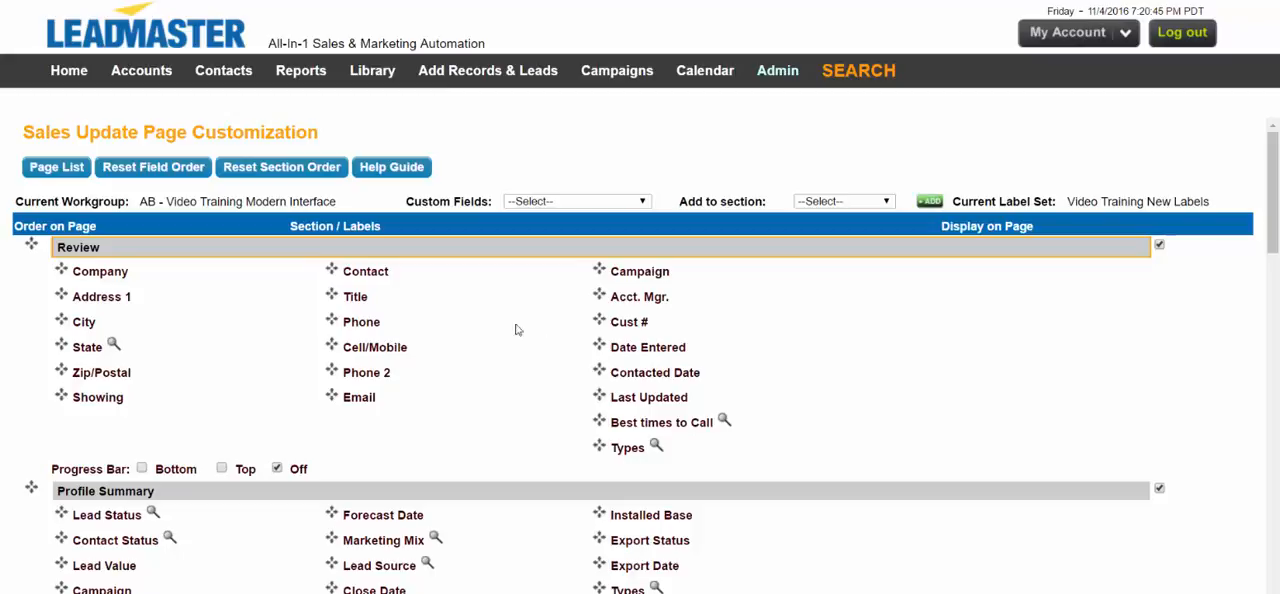
Step: Open the Chaira Relaxation account and check the Types field on its Sales Update and Edit Profile pages
left_click(146, 78)
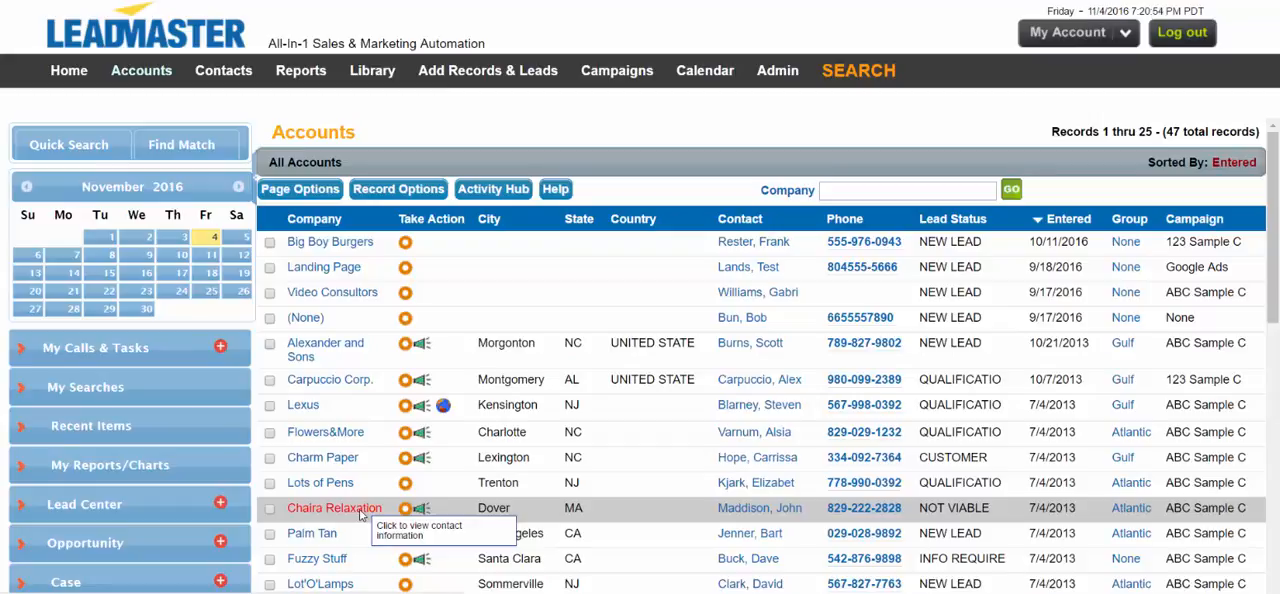
left_click(335, 508)
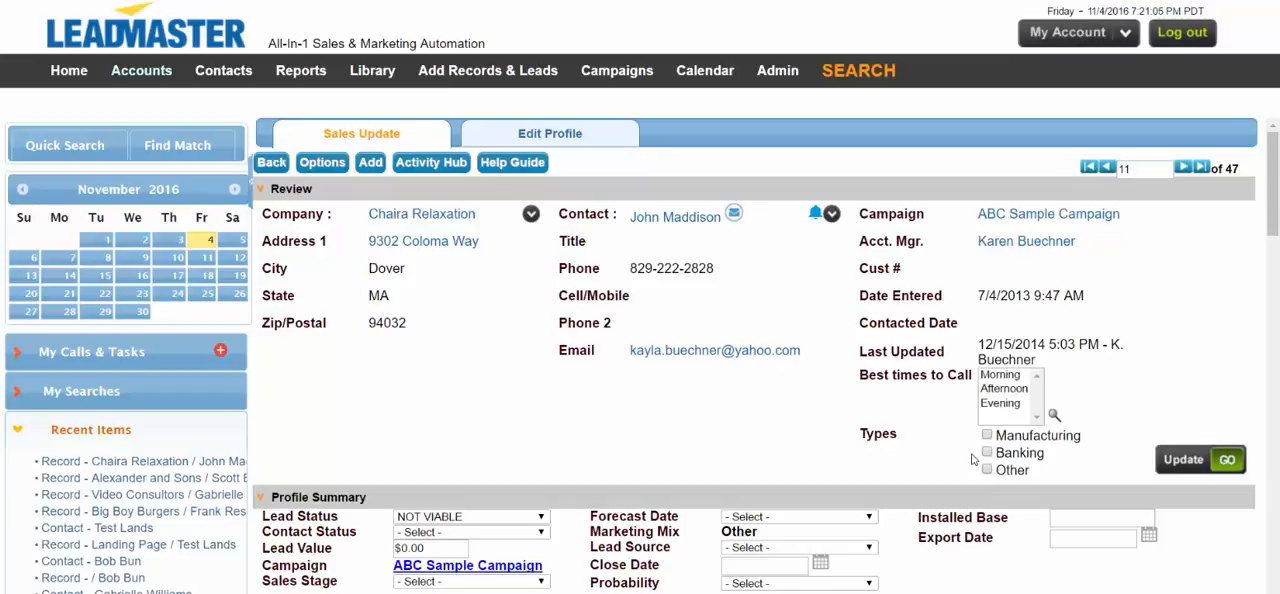
left_click(553, 134)
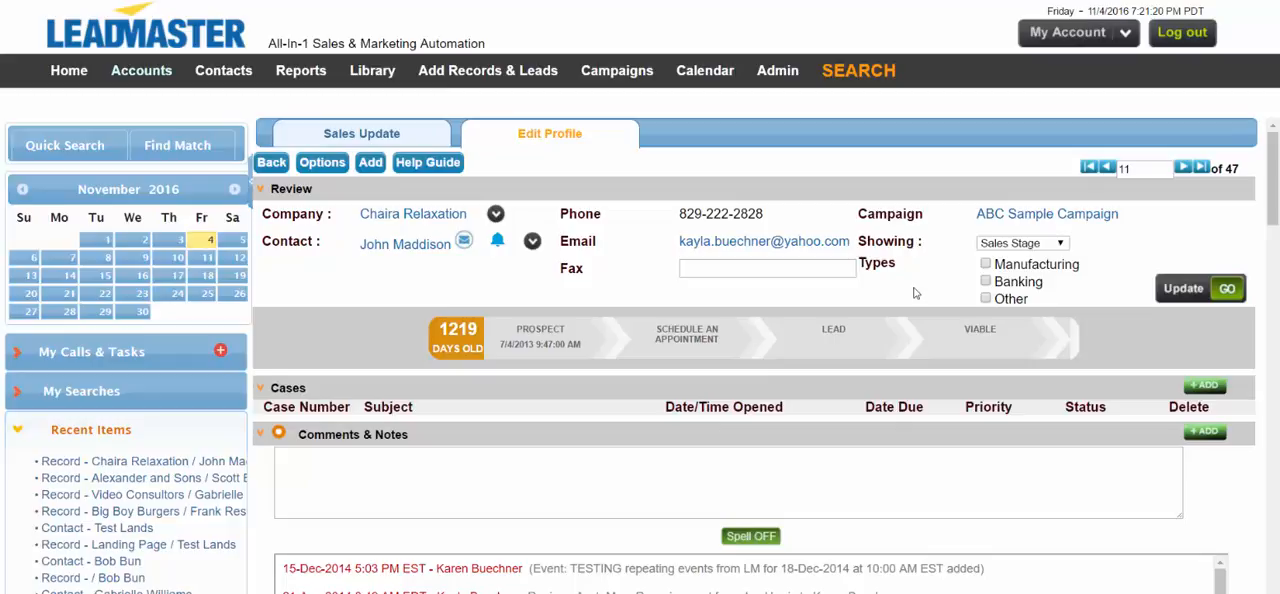
left_click(380, 131)
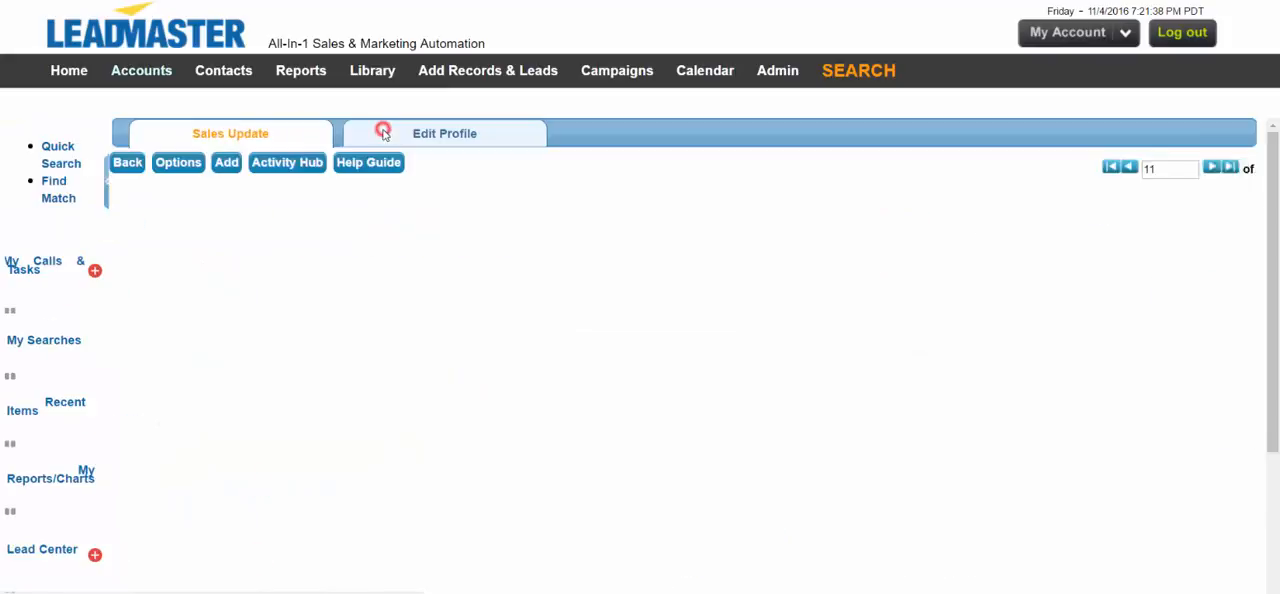